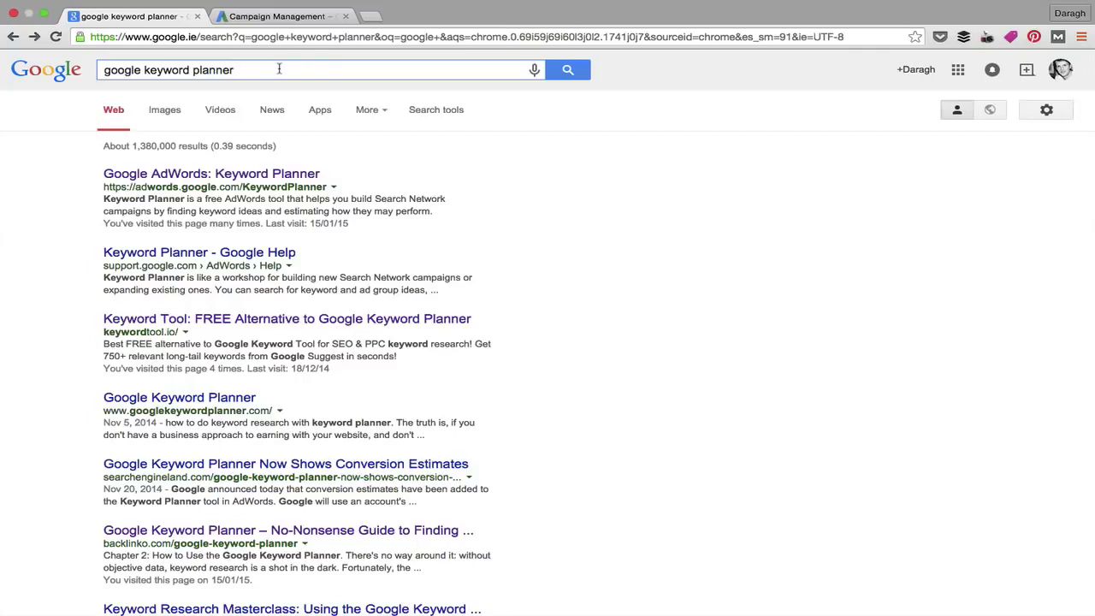
Close the search results page, open Keyword Planner and expand the form for finding new keyword and ad group ideas
key("super+w")
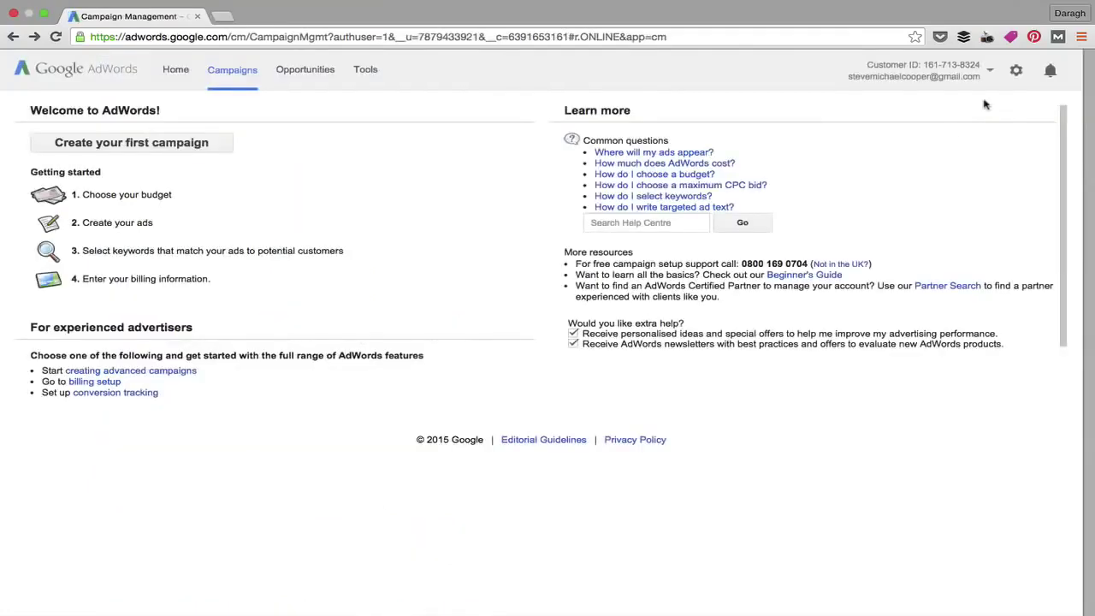
left_click(366, 72)
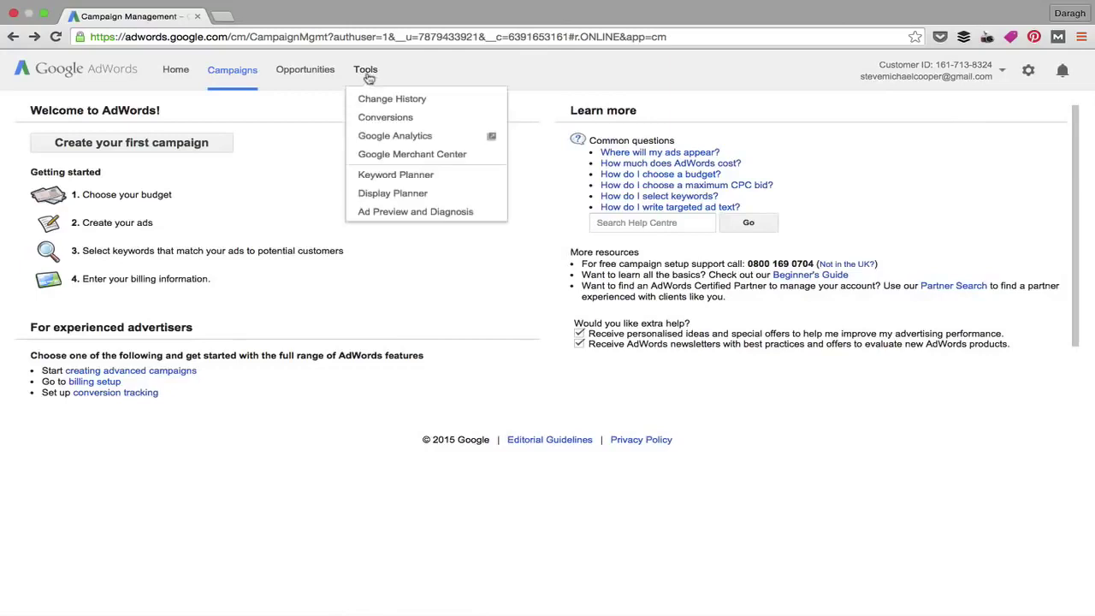
left_click(389, 177)
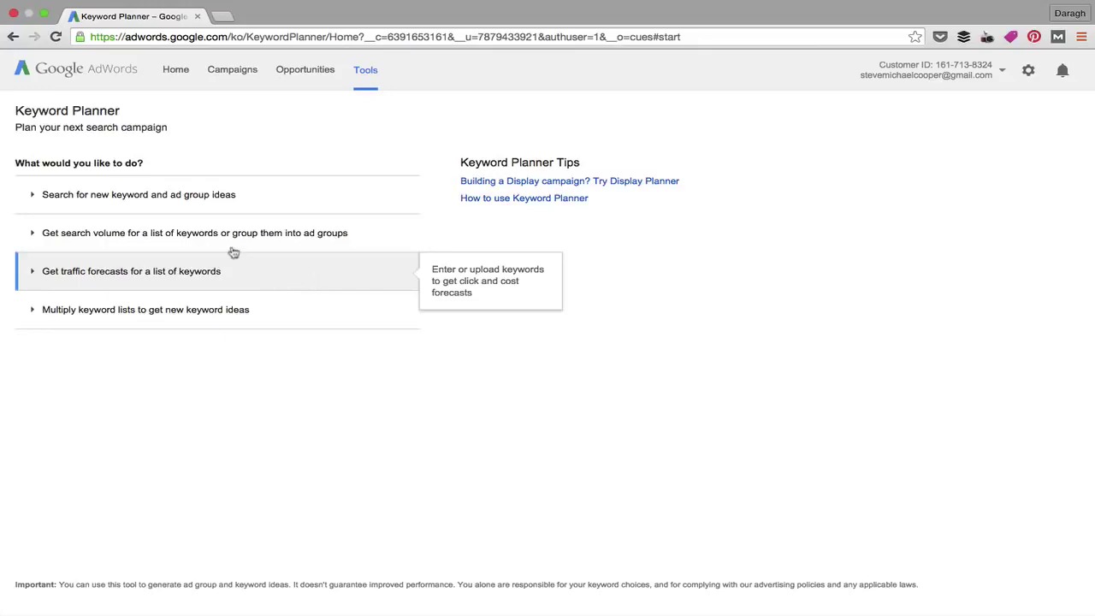
left_click(34, 196)
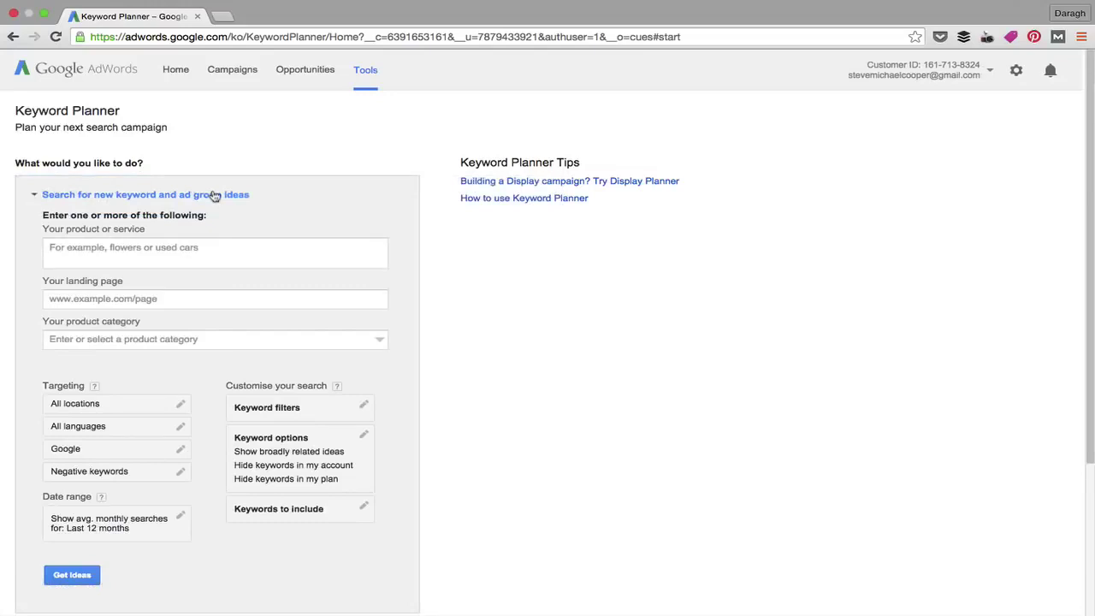
scroll(214, 196, "down", 1)
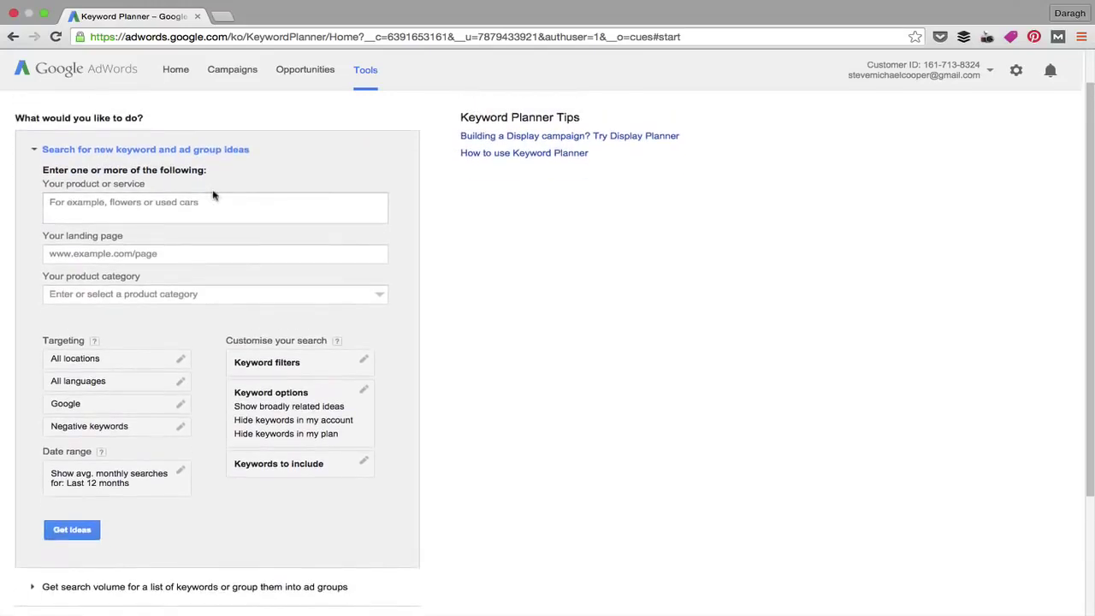
Set the product category to GPS & Navigation within Computers & Consumer Electronics, Consumer Electronics
left_click(199, 204)
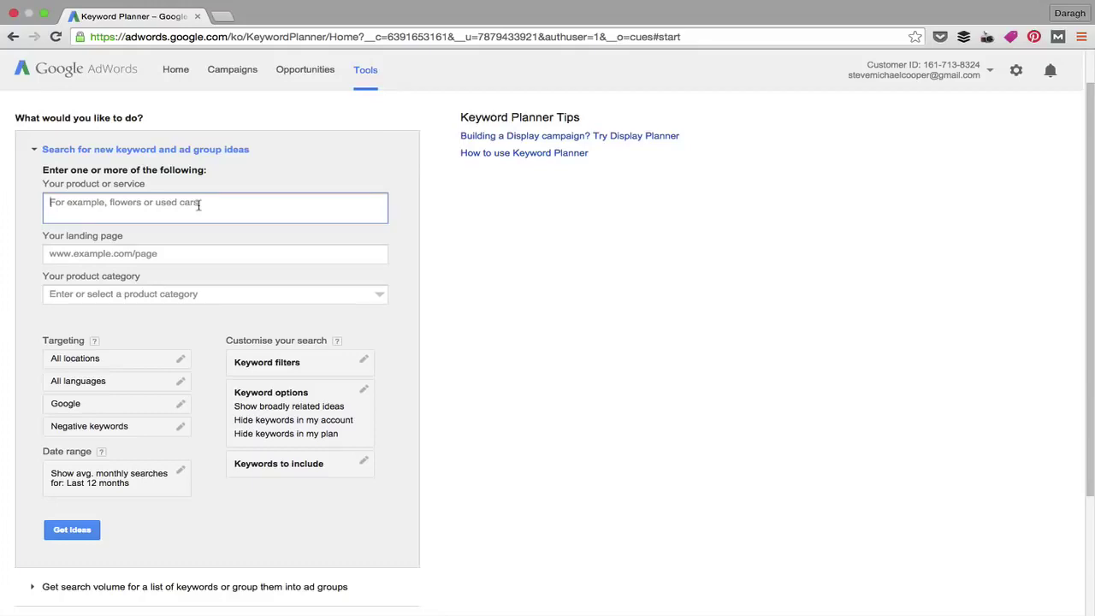
left_click(177, 253)
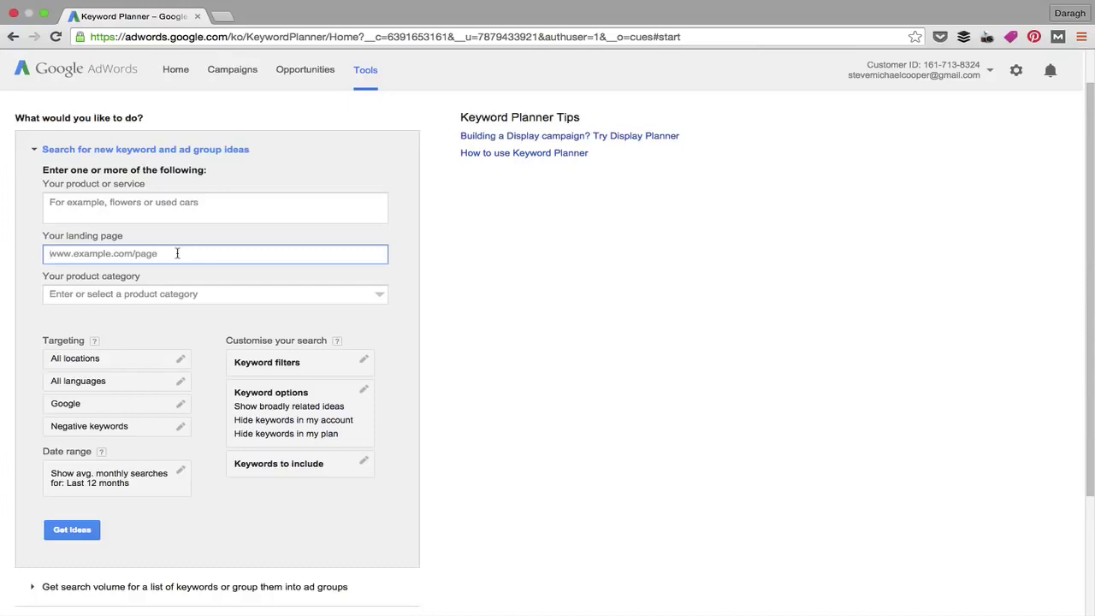
left_click(215, 293)
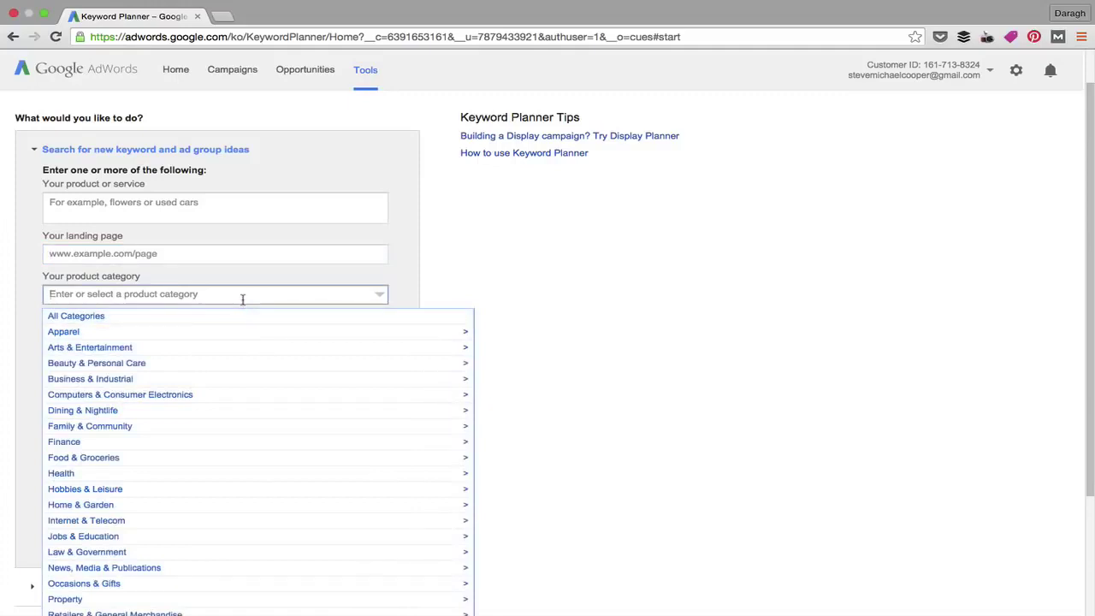
left_click(248, 396)
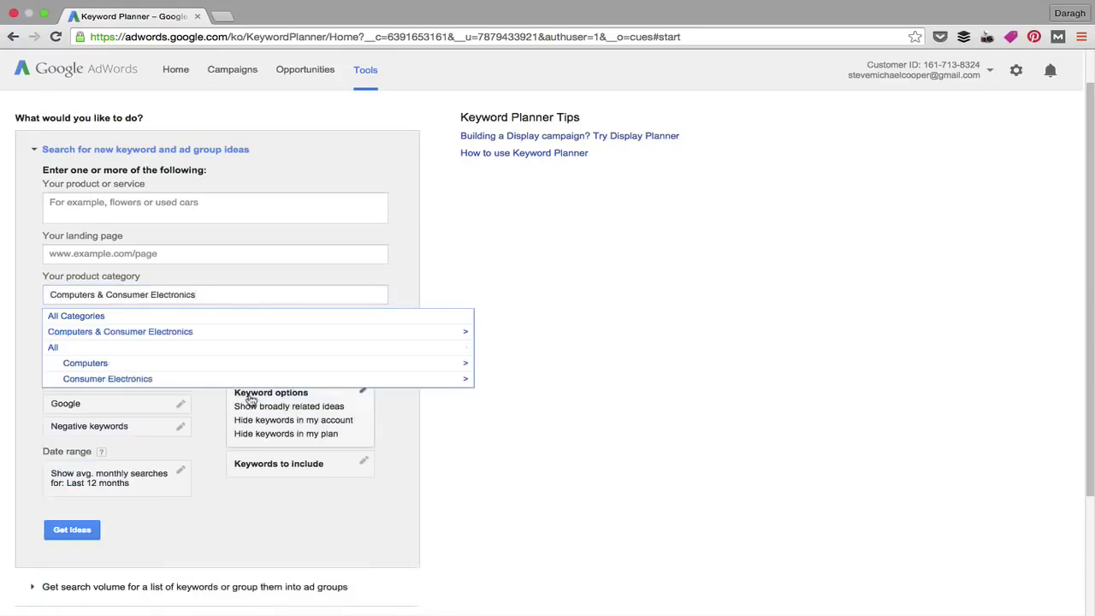
left_click(117, 380)
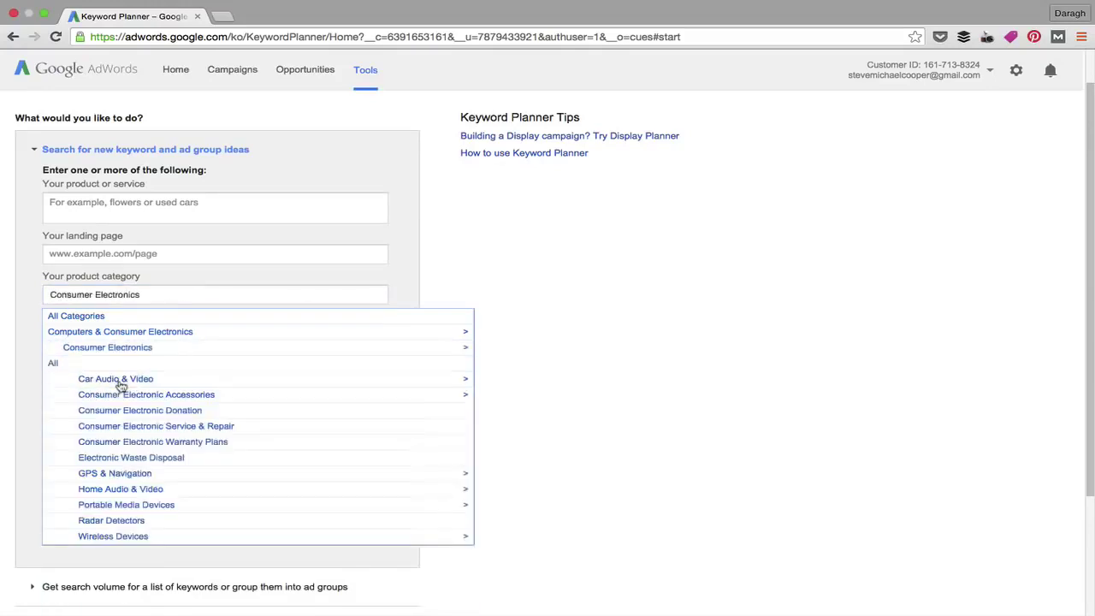
left_click(139, 474)
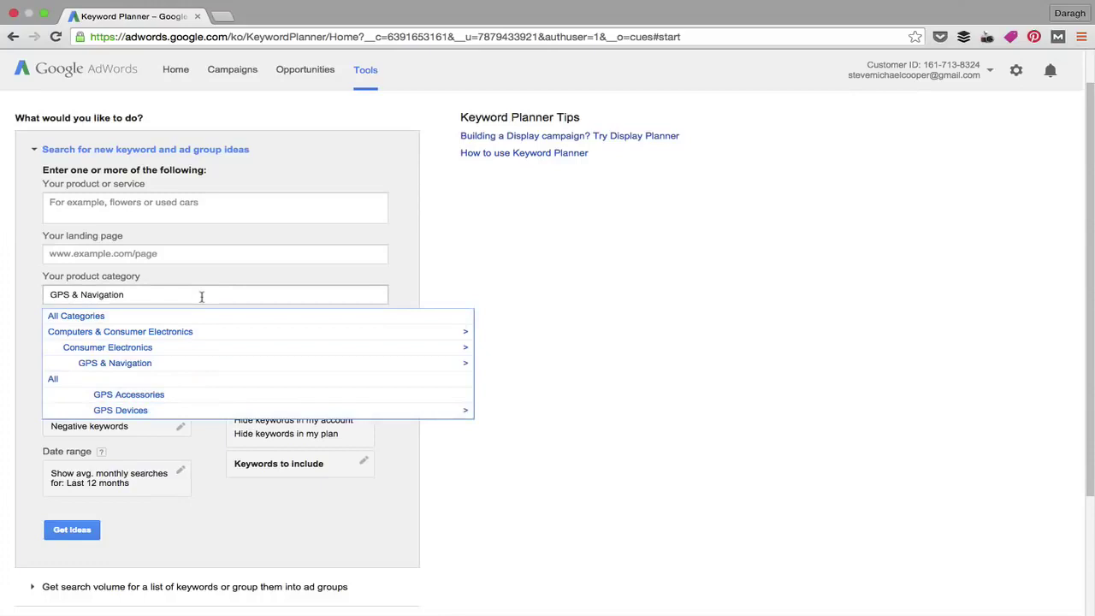
left_click(482, 305)
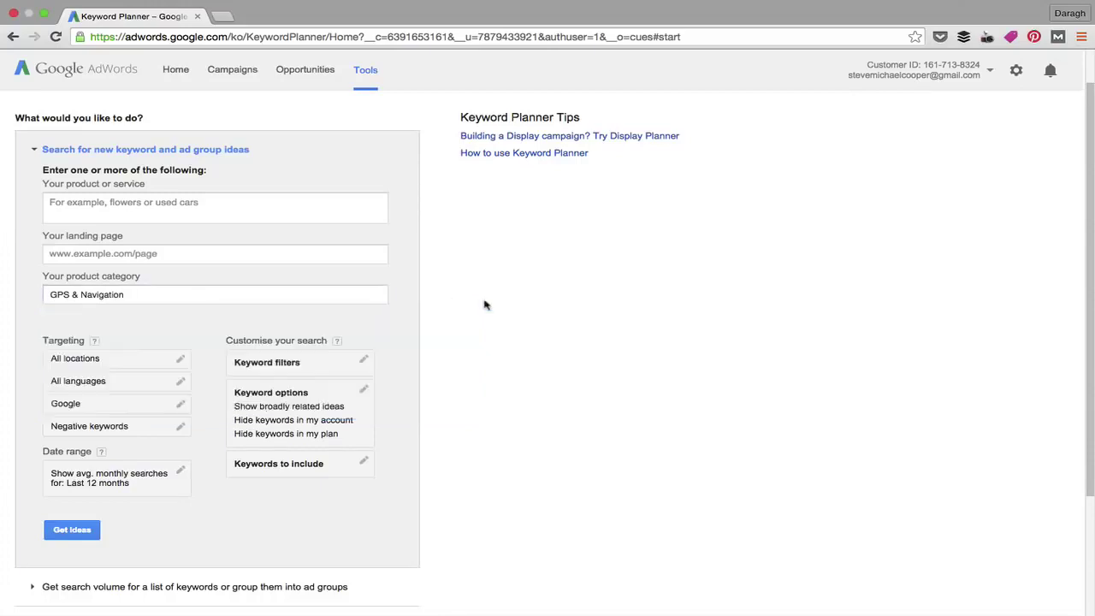
scroll(262, 140, "down", 2)
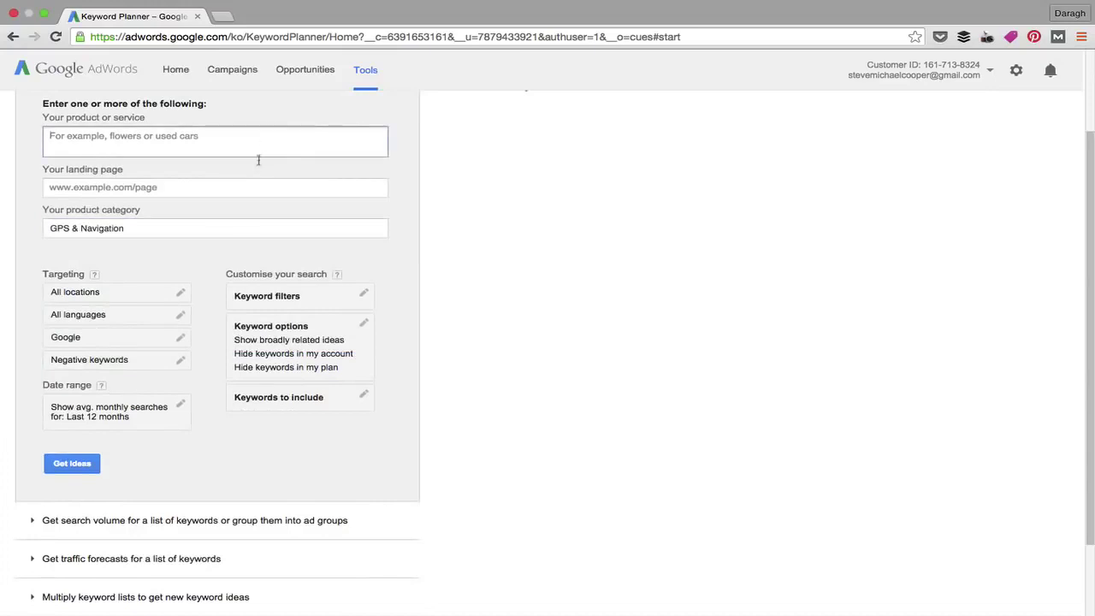
left_click(207, 227)
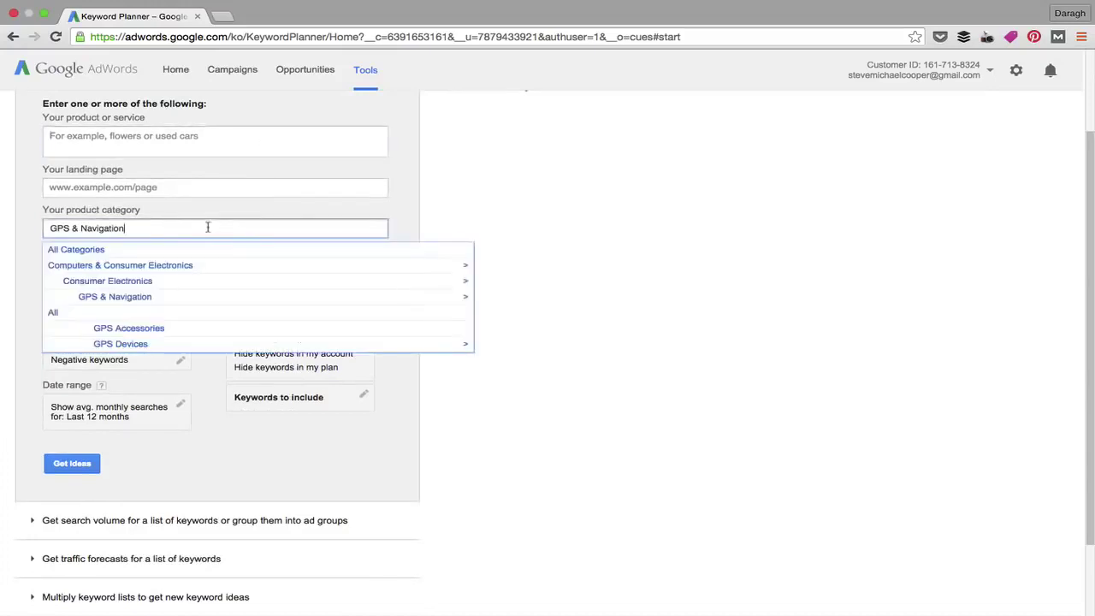
left_click(586, 203)
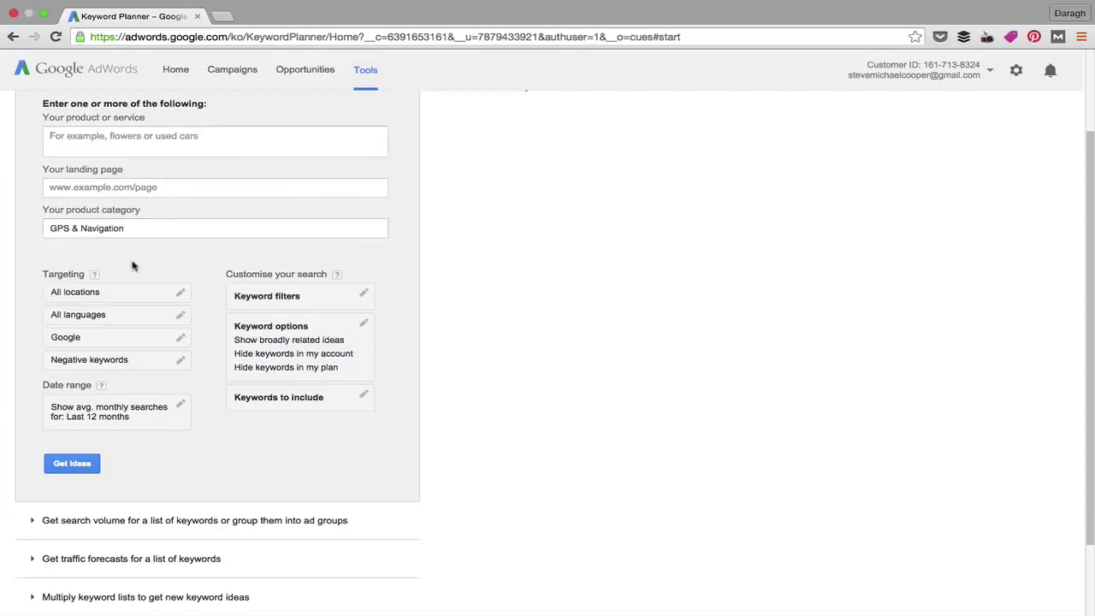
Examine the search network and location targeting options for the keyword ideas search
scroll(128, 261, "down", 3)
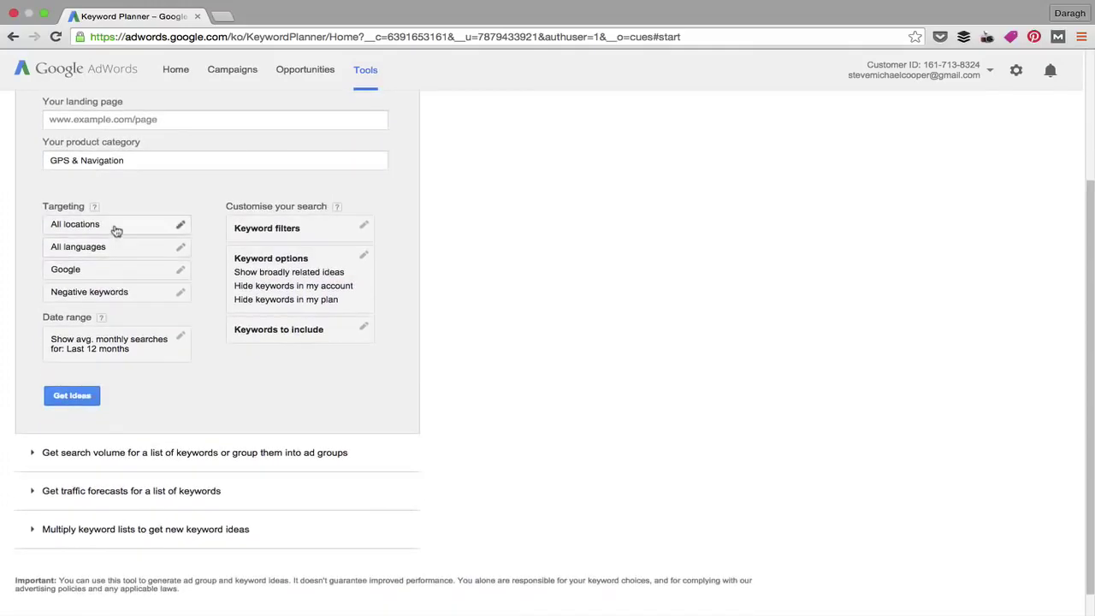
left_click(114, 272)
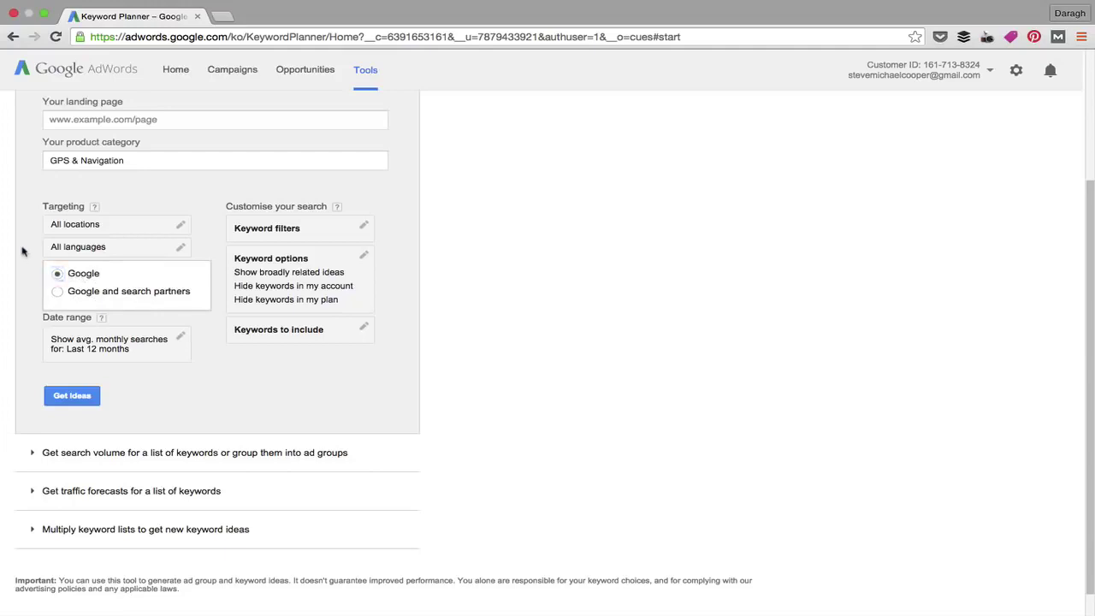
left_click(111, 228)
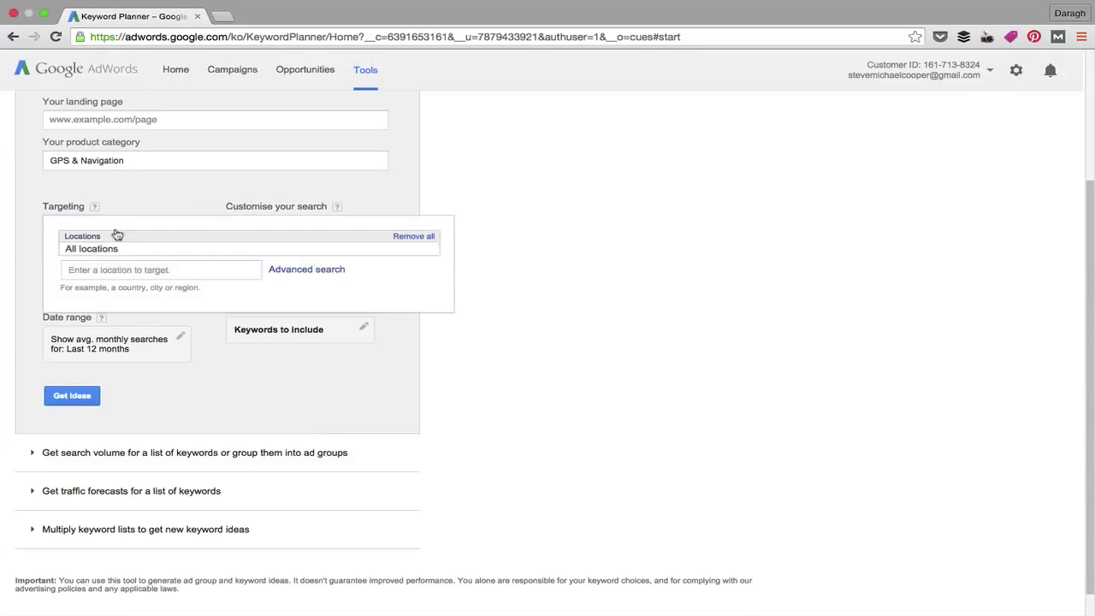
left_click(38, 234)
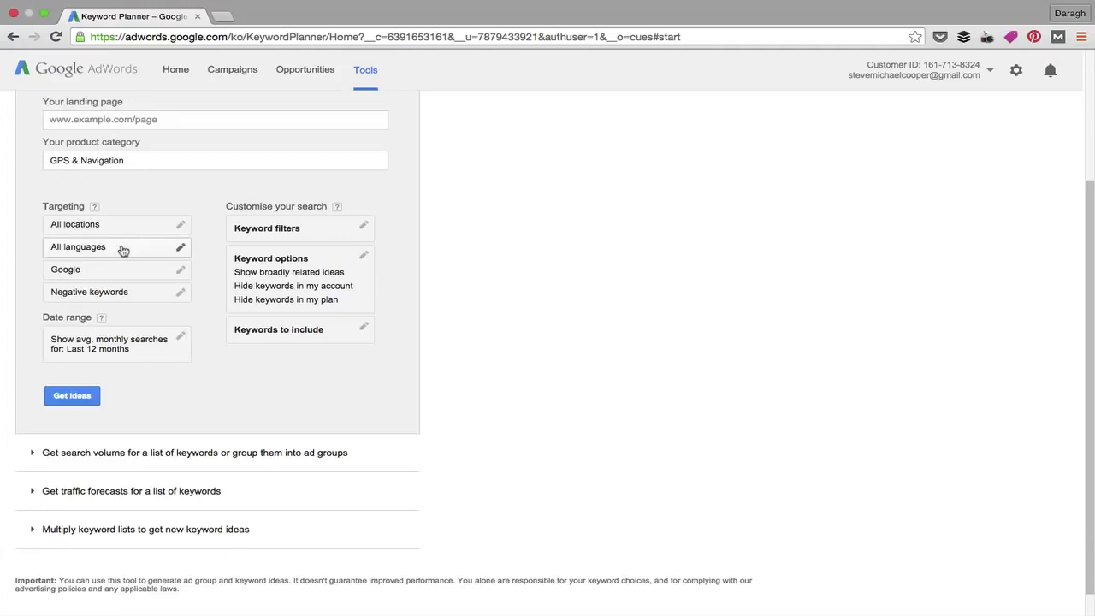
Examine the keyword filters and keyword options, trying the setting that only shows ideas closely related to the search terms
left_click(305, 242)
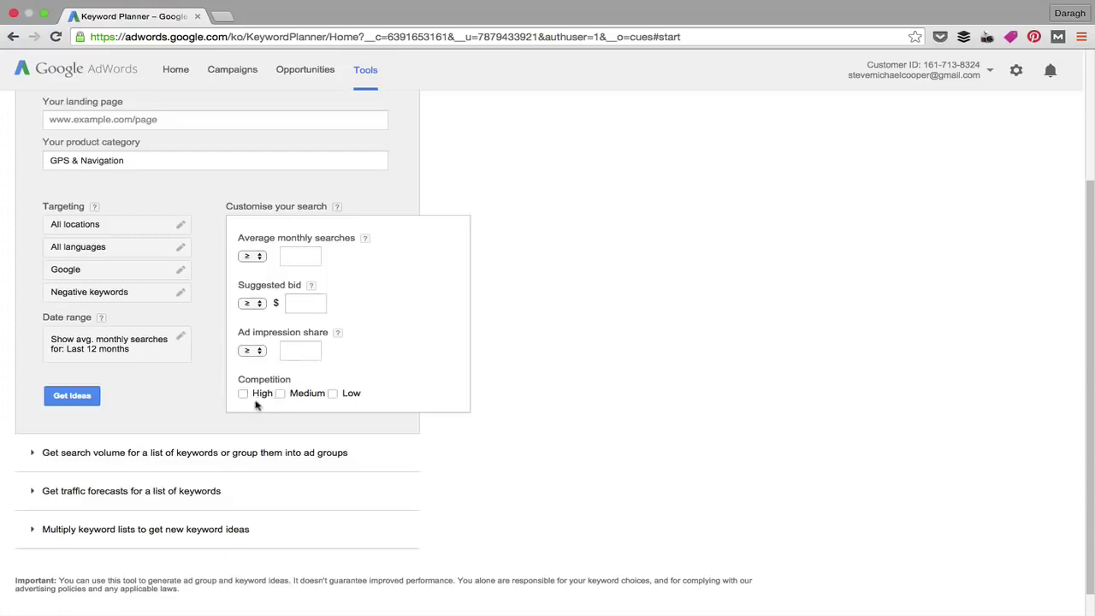
left_click(204, 396)
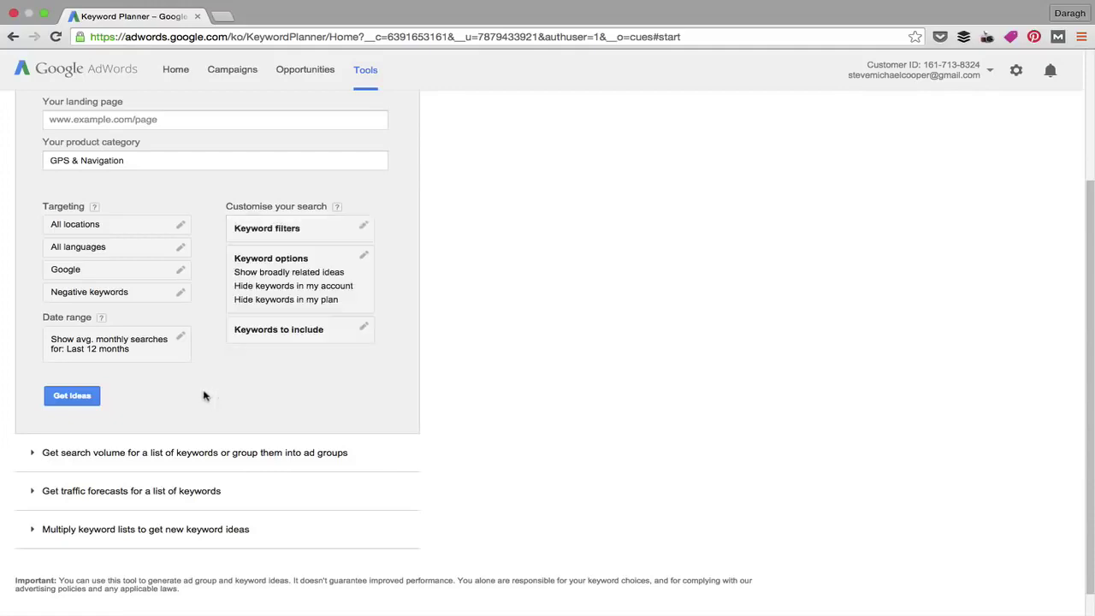
left_click(276, 300)
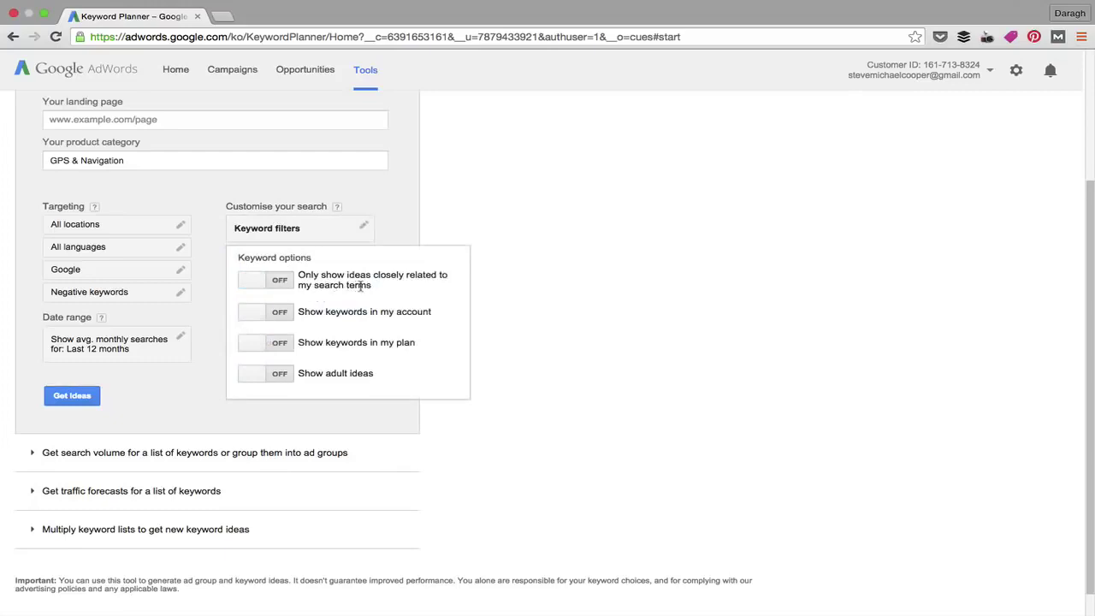
left_click(258, 282)
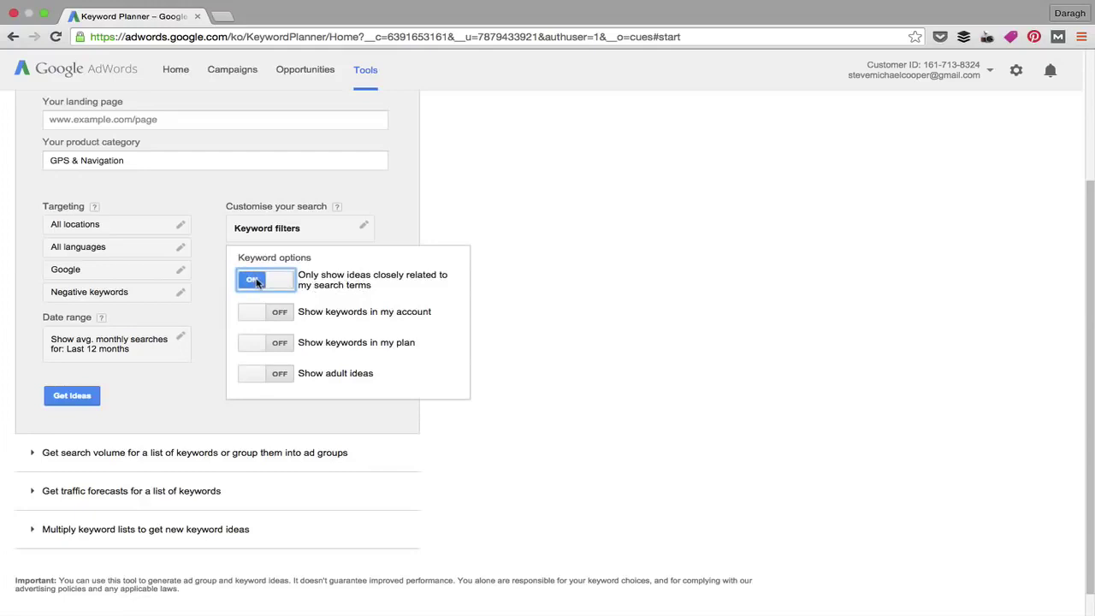
scroll(222, 205, "up", 3)
left_click(189, 126)
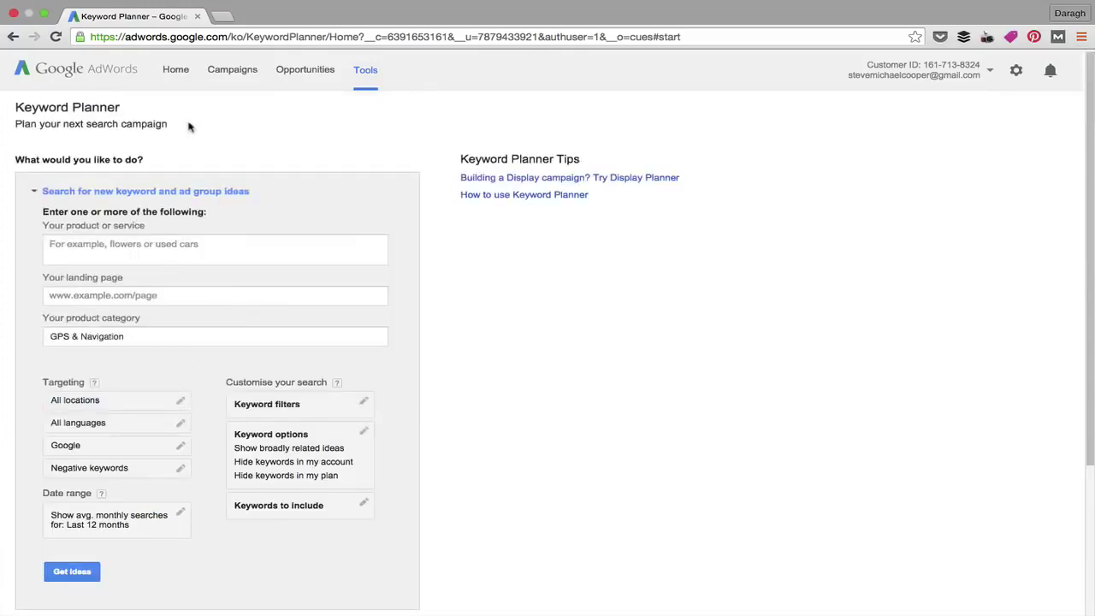
Collapse the keyword ideas form and examine the form for getting search volume for a list of keywords
left_click(34, 194)
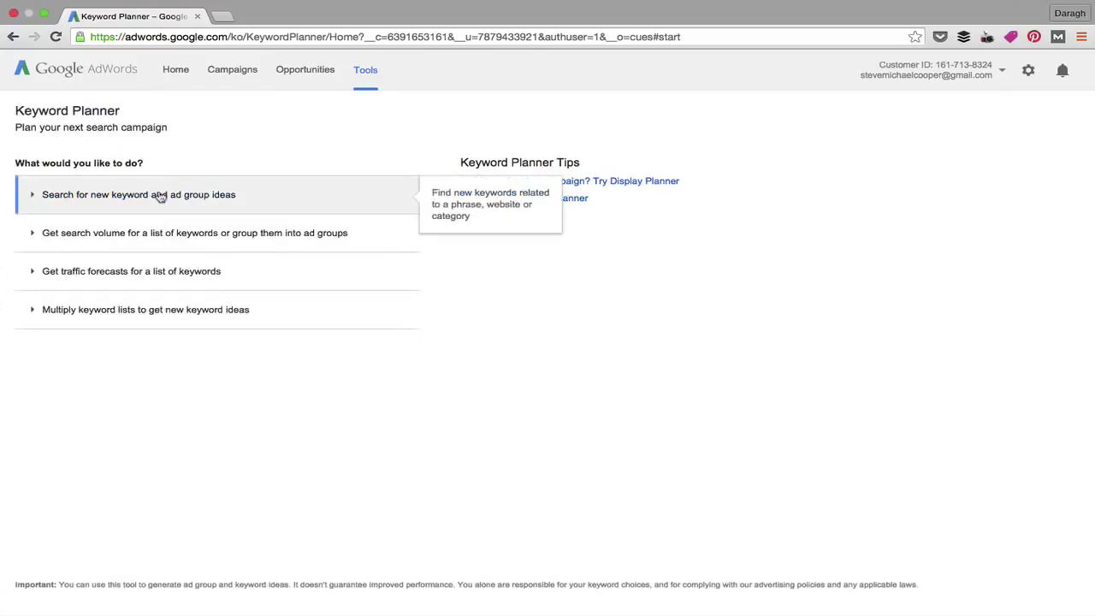
left_click(34, 237)
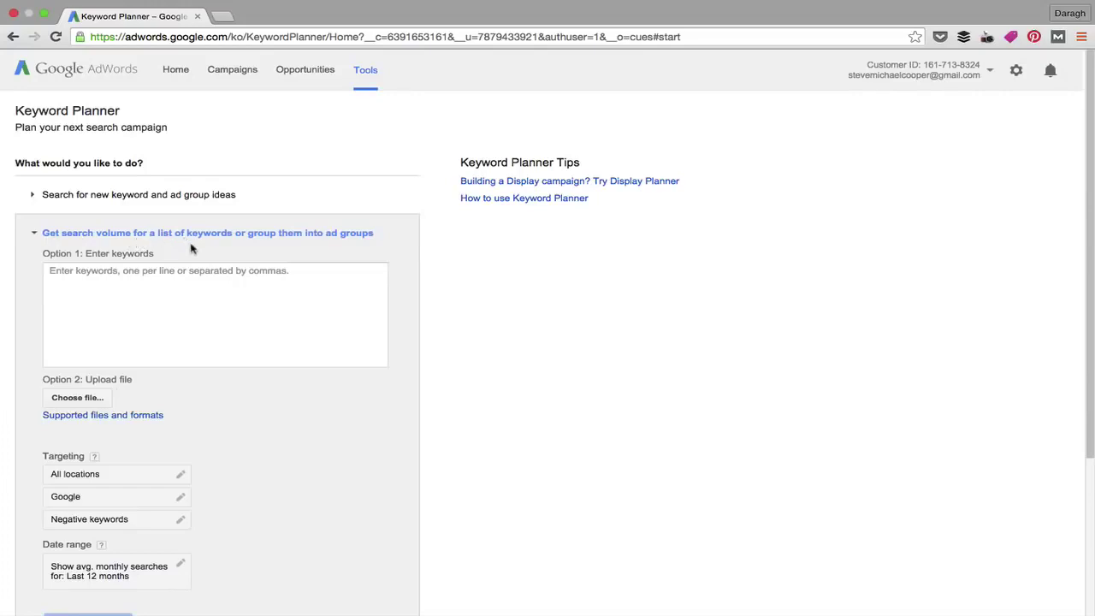
scroll(191, 248, "down", 1)
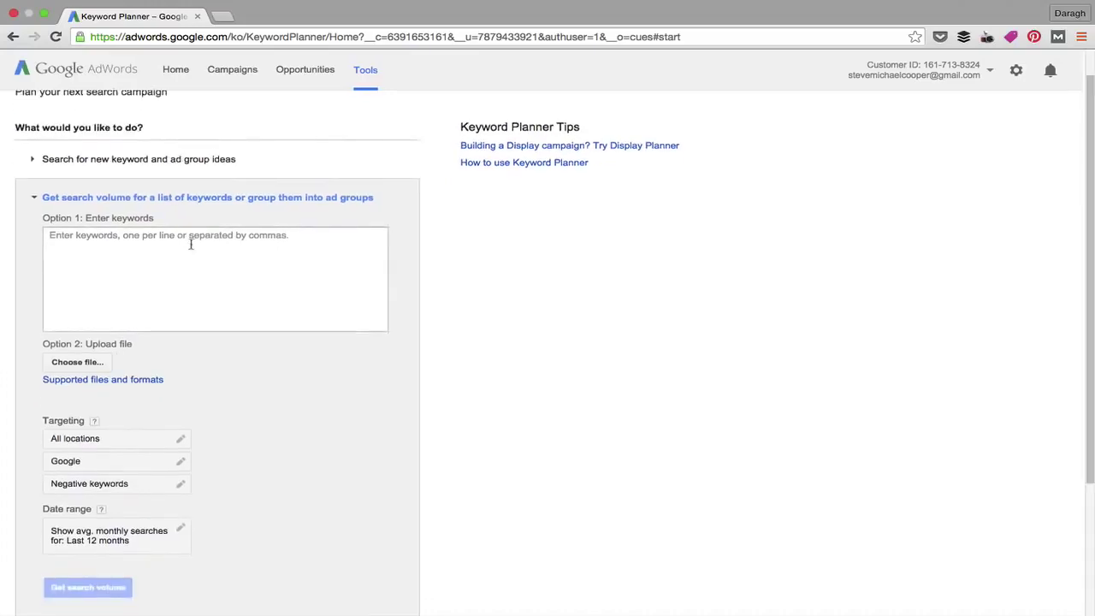
scroll(191, 244, "down", 1)
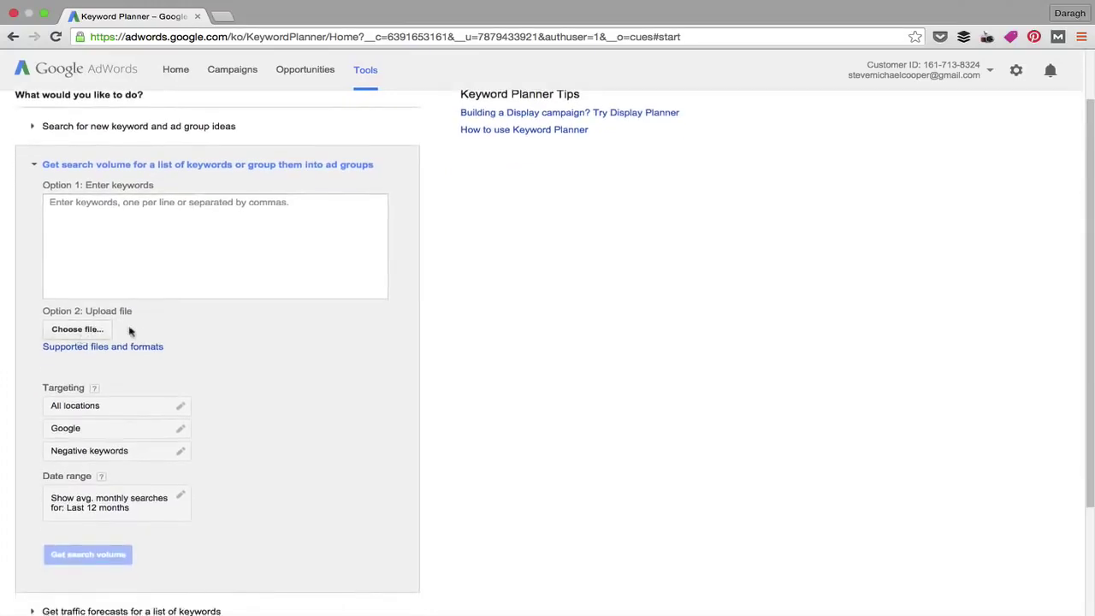
scroll(137, 331, "down", 1)
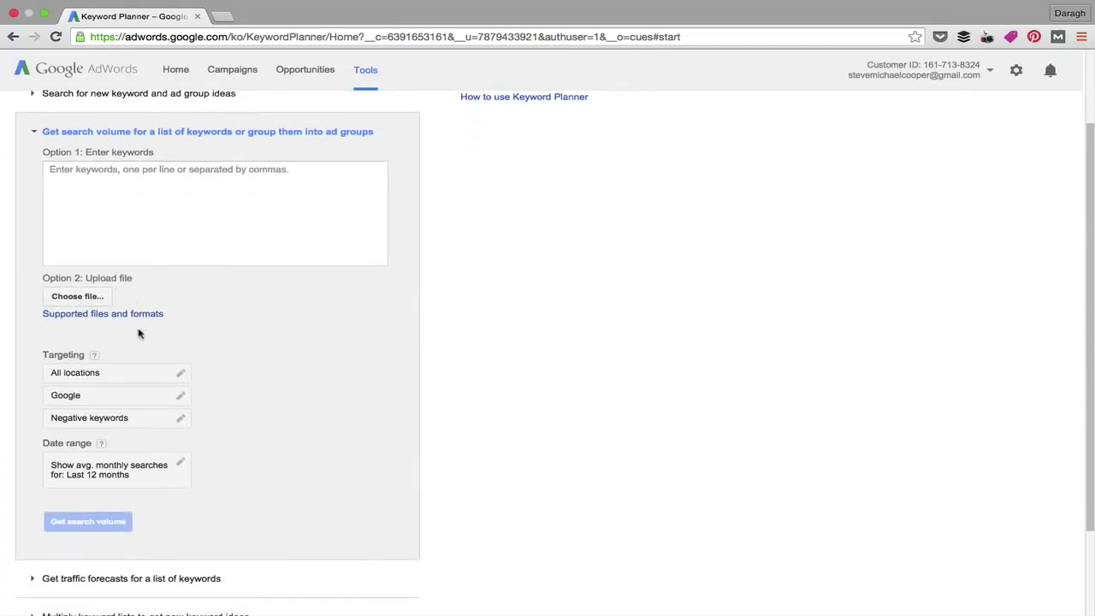
Reload Keyword Planner and get search volume for multiplied lists: red, blue, gray; nike, adidas, puma; sneakers, hoodies, shorts
left_click(54, 36)
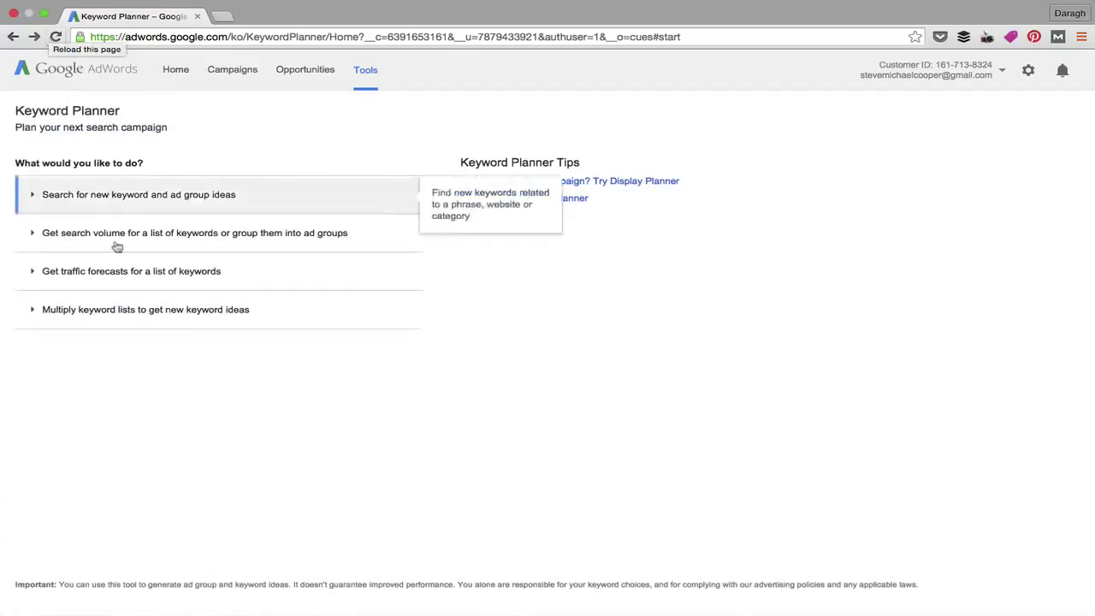
left_click(33, 313)
scroll(308, 275, "down", 2)
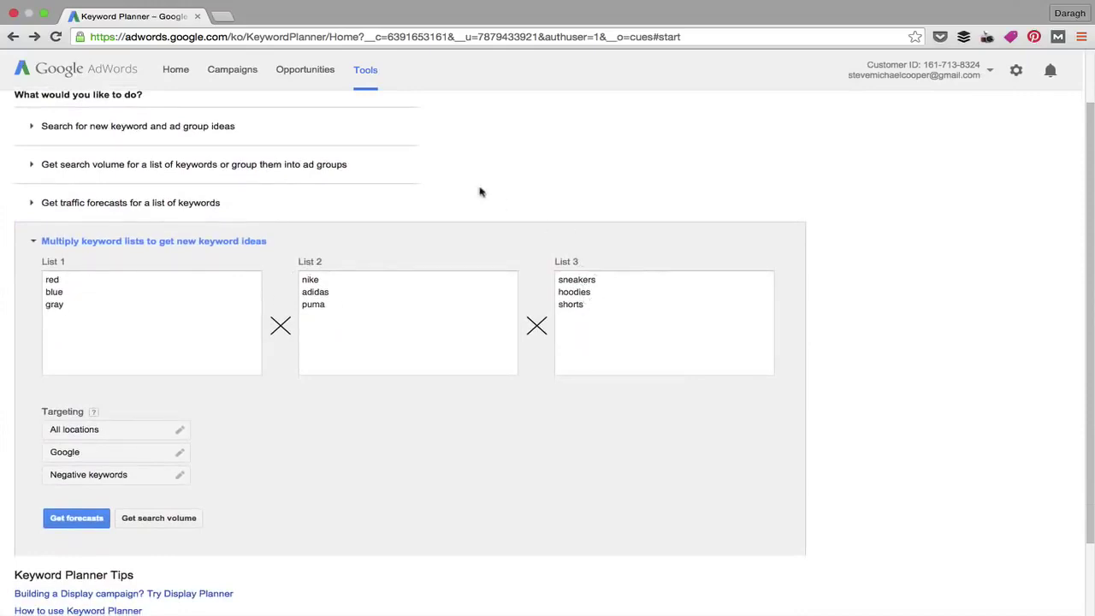
scroll(480, 192, "down", 3)
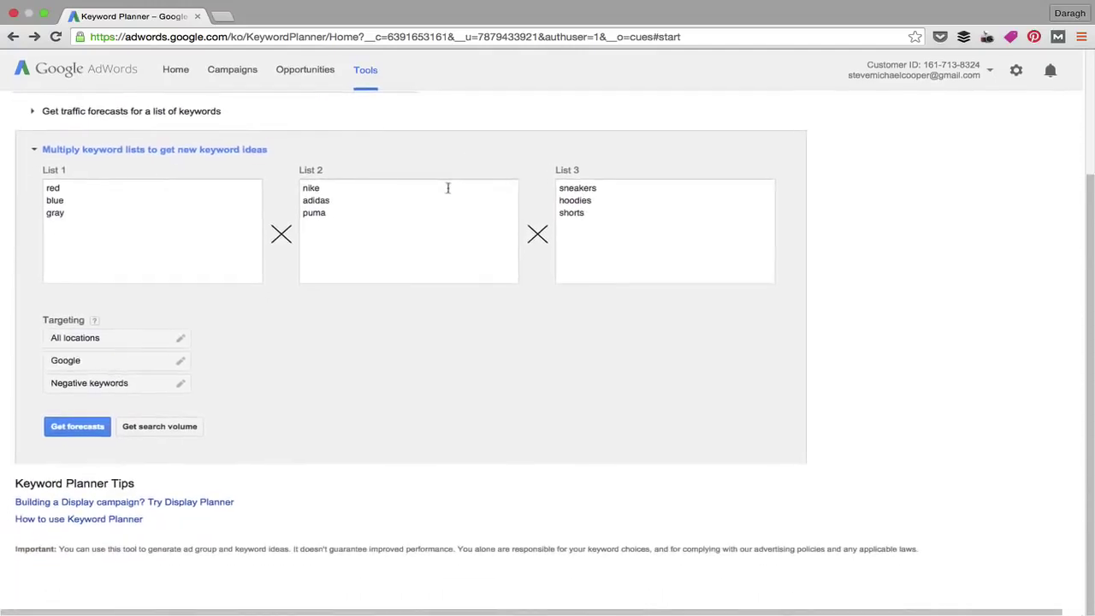
left_click(174, 427)
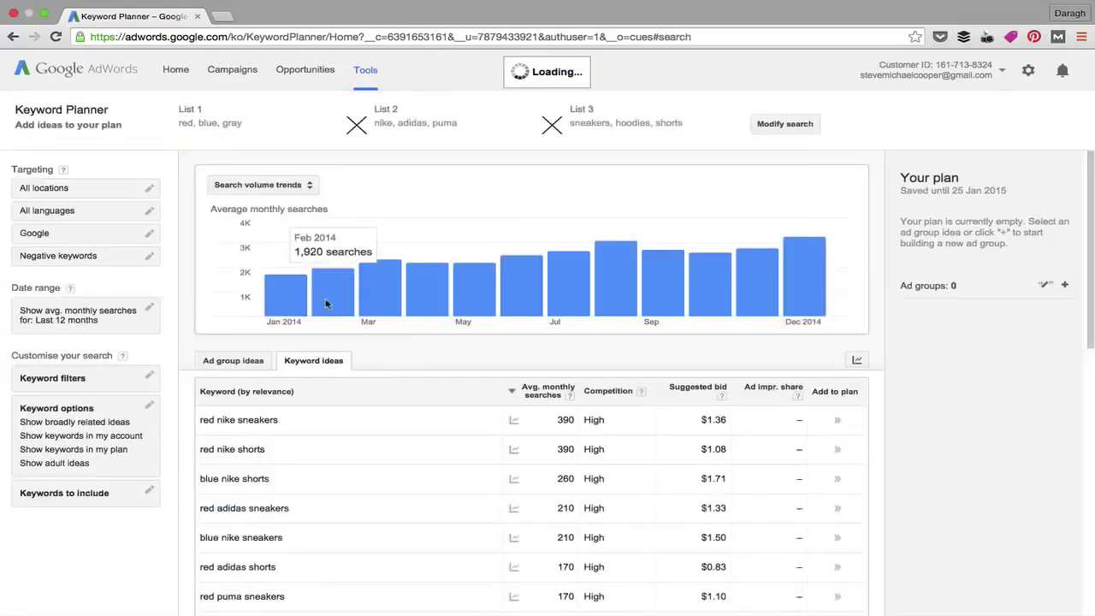
Review the average monthly searches, competition and suggested bids for the combined keywords down to the end of the list
scroll(273, 273, "down", 3)
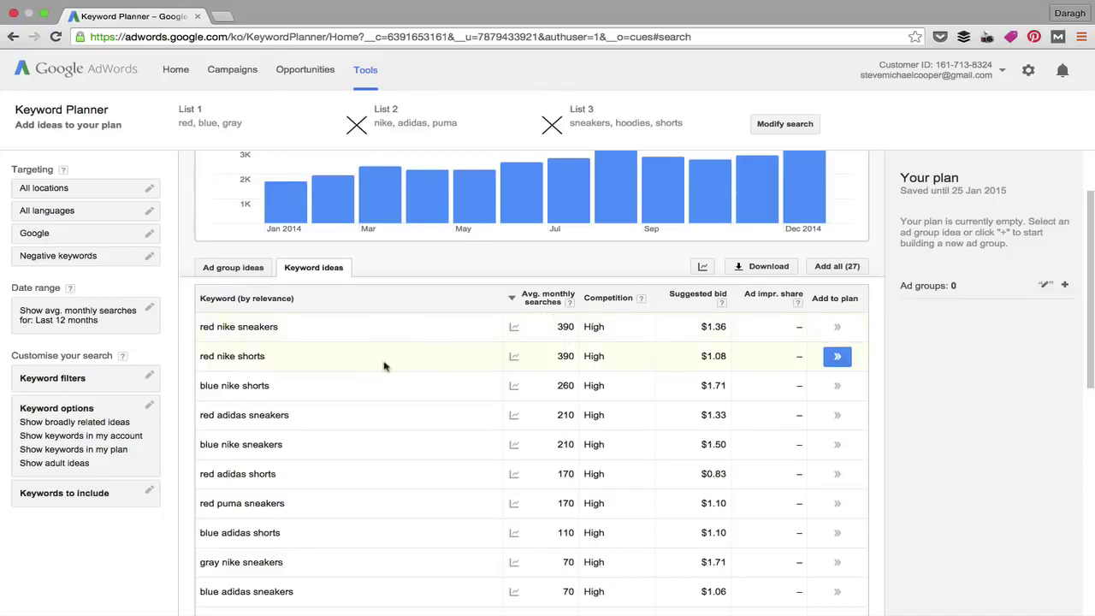
scroll(436, 399, "down", 5)
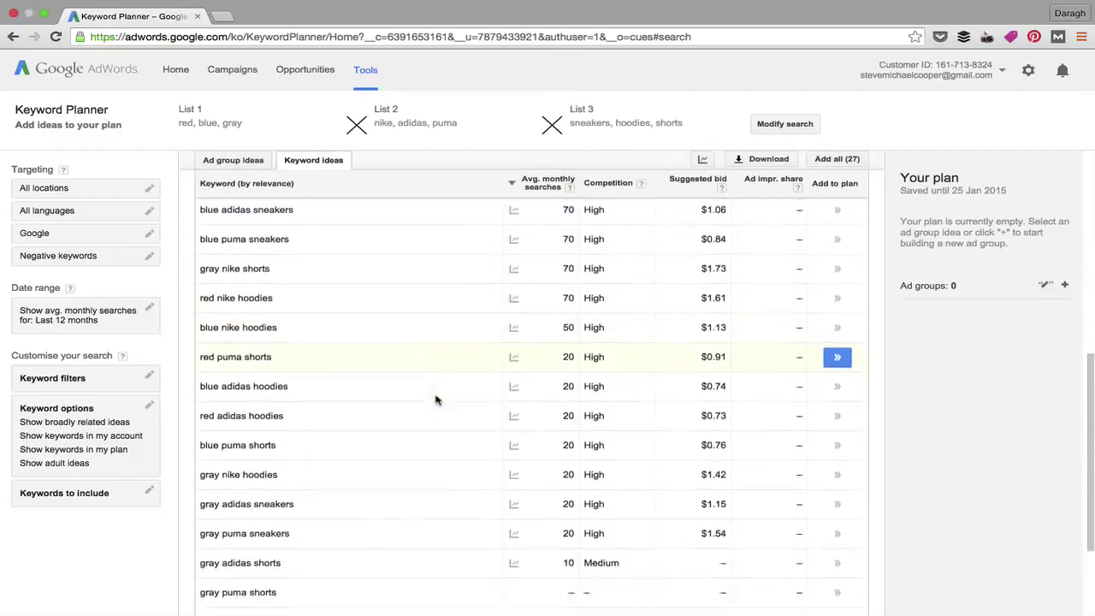
scroll(436, 398, "down", 3)
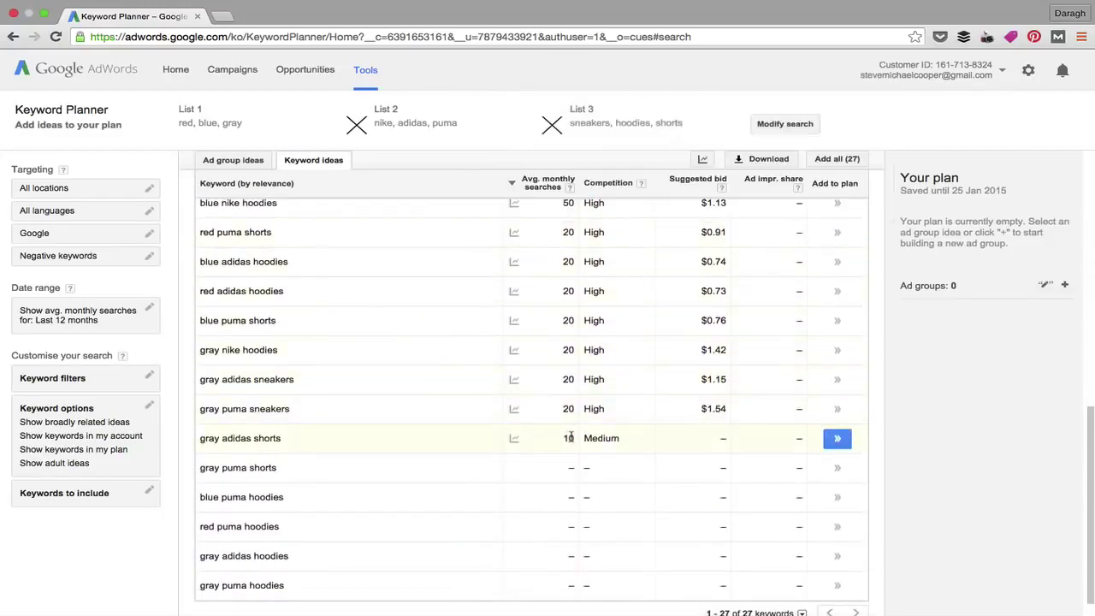
scroll(569, 437, "down", 1)
scroll(570, 437, "up", 2)
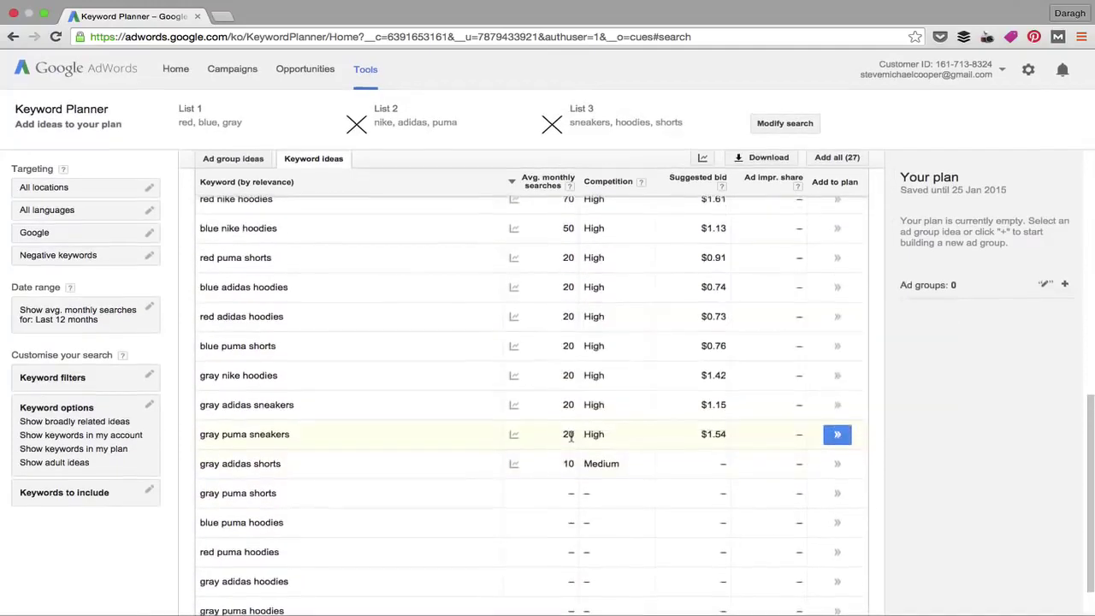
scroll(571, 437, "down", 2)
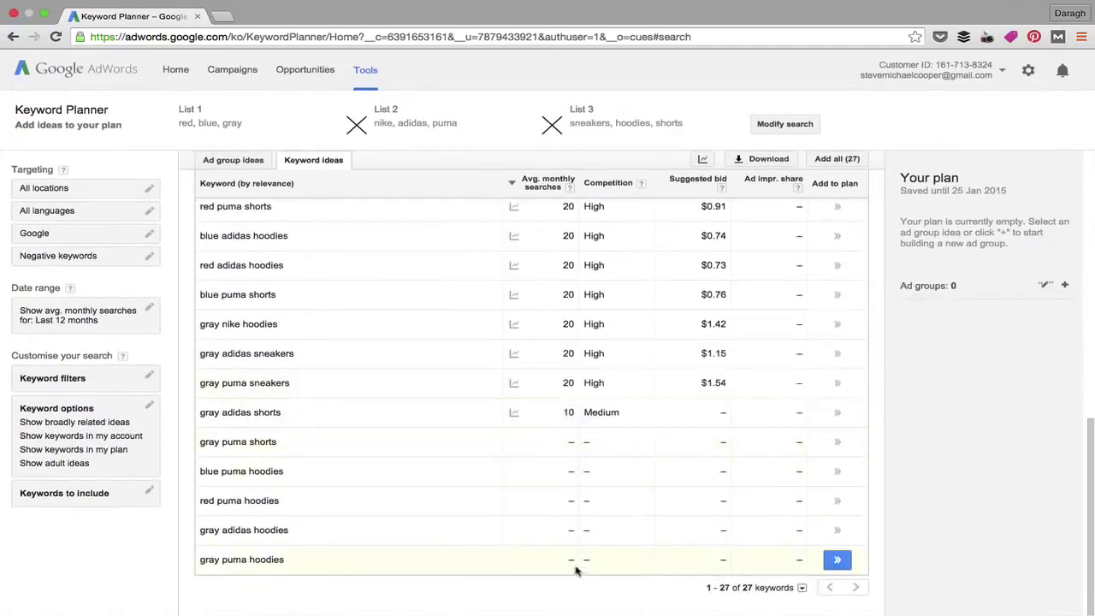